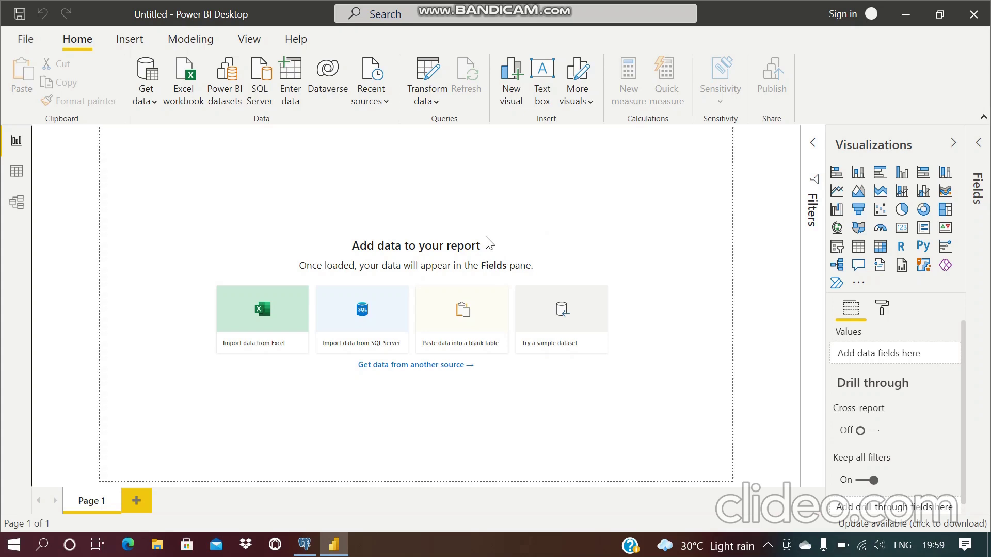
Step: Switch to pgAdmin and look through the tables of the dvdrental database, then return to Power BI Desktop
{"action": "left_click", "coordinate": [304, 543]}
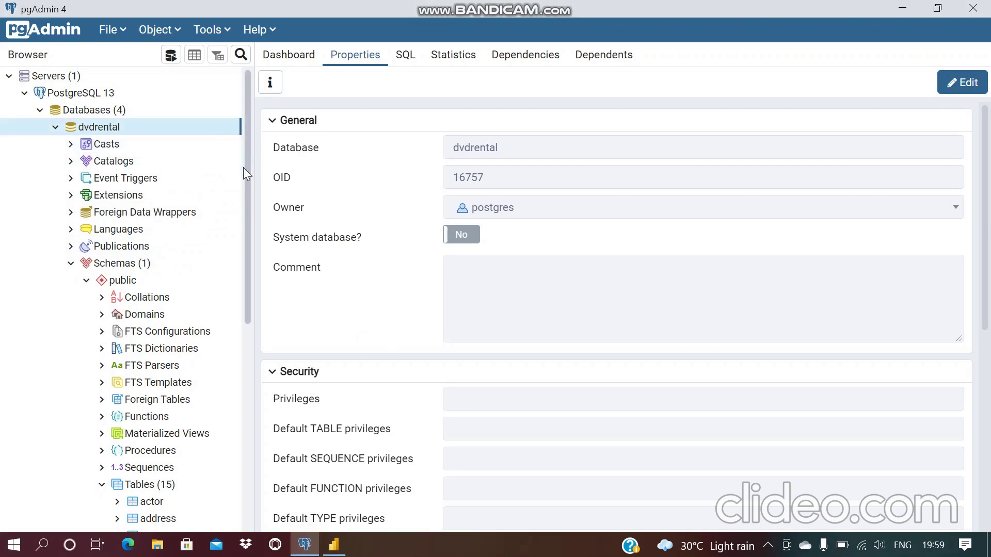
{"action": "left_click_drag", "start_coordinate": [248, 175], "coordinate": [248, 82]}
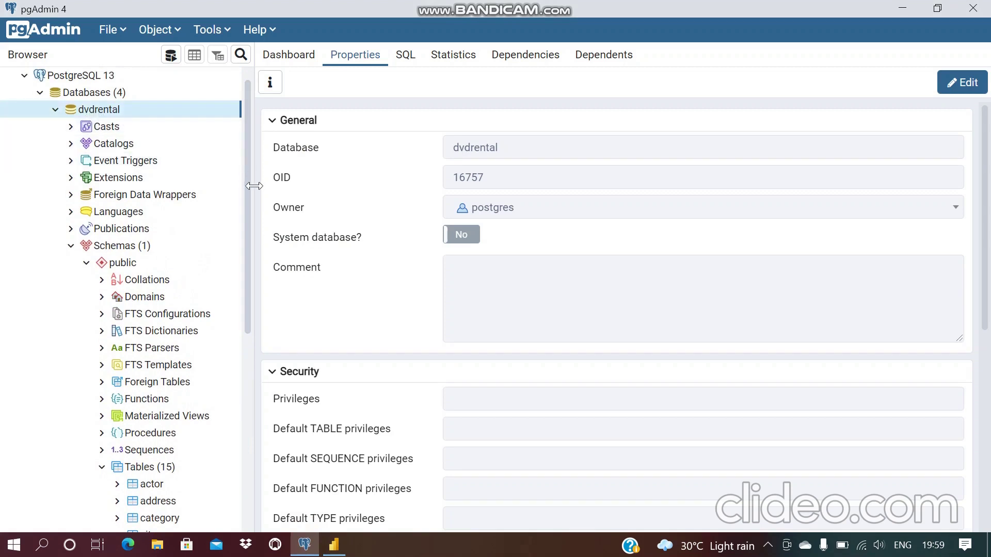
{"action": "left_click_drag", "start_coordinate": [248, 186], "coordinate": [251, 216]}
{"action": "scroll", "coordinate": [155, 258], "scroll_direction": "down", "scroll_amount": 5}
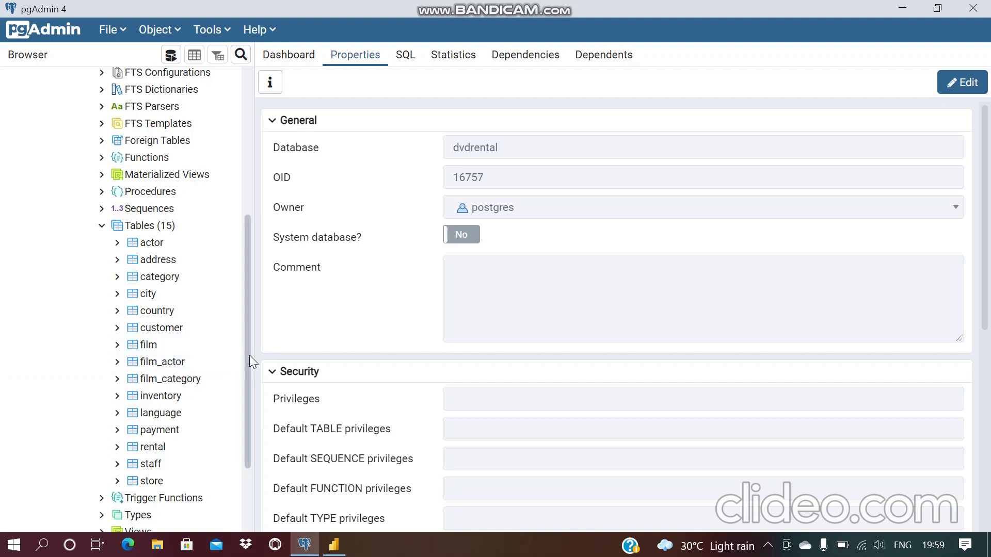
{"action": "left_click_drag", "start_coordinate": [250, 359], "coordinate": [251, 232]}
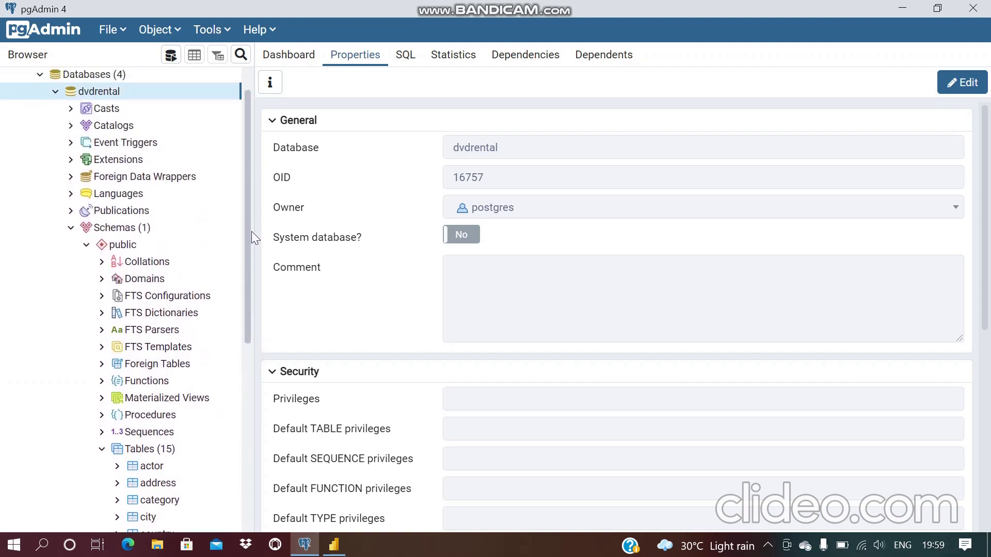
{"action": "left_click", "coordinate": [902, 9]}
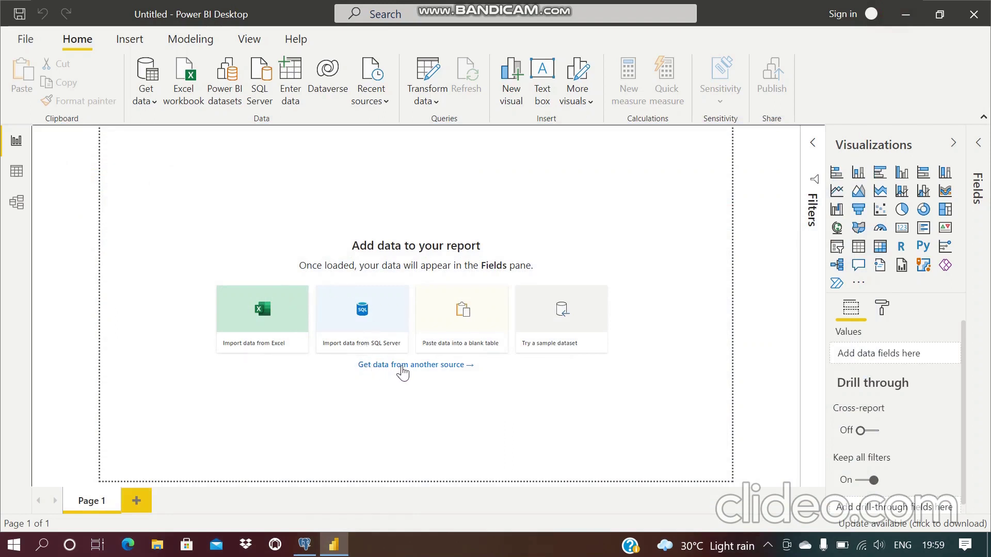
Step: Start getting data from another source, choosing the PostgreSQL database connector among the database sources
{"action": "left_click", "coordinate": [401, 367]}
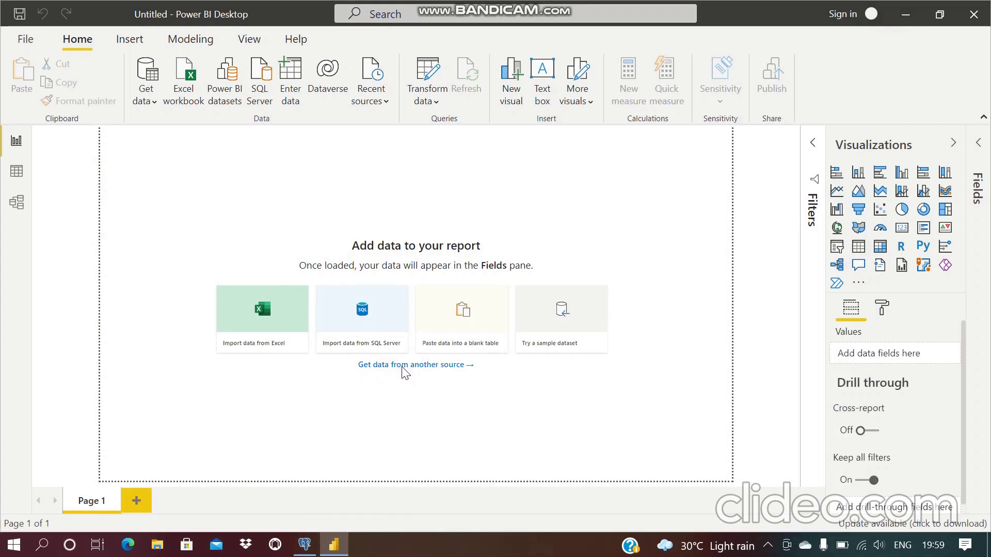
{"action": "left_click", "coordinate": [405, 369]}
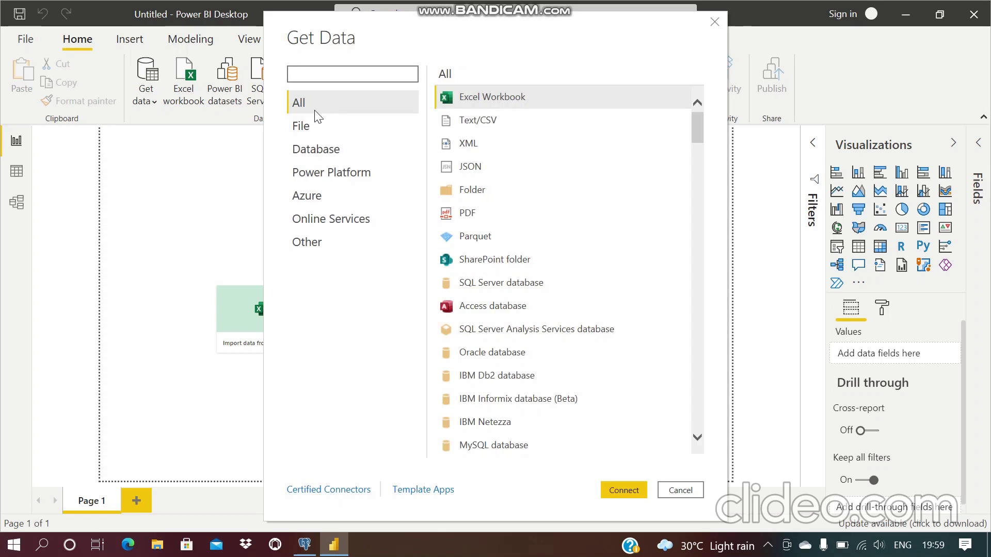
{"action": "left_click", "coordinate": [325, 150]}
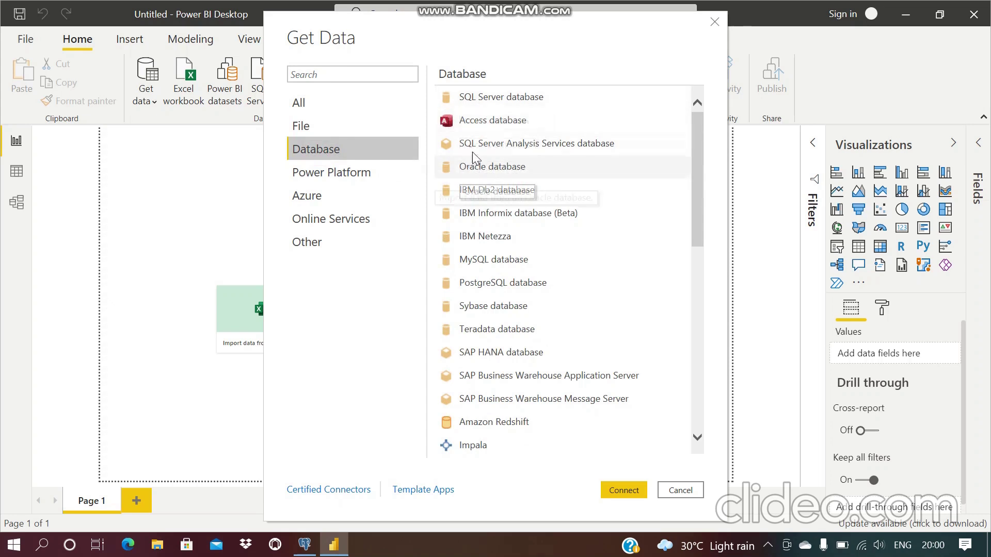
{"action": "left_click", "coordinate": [503, 290]}
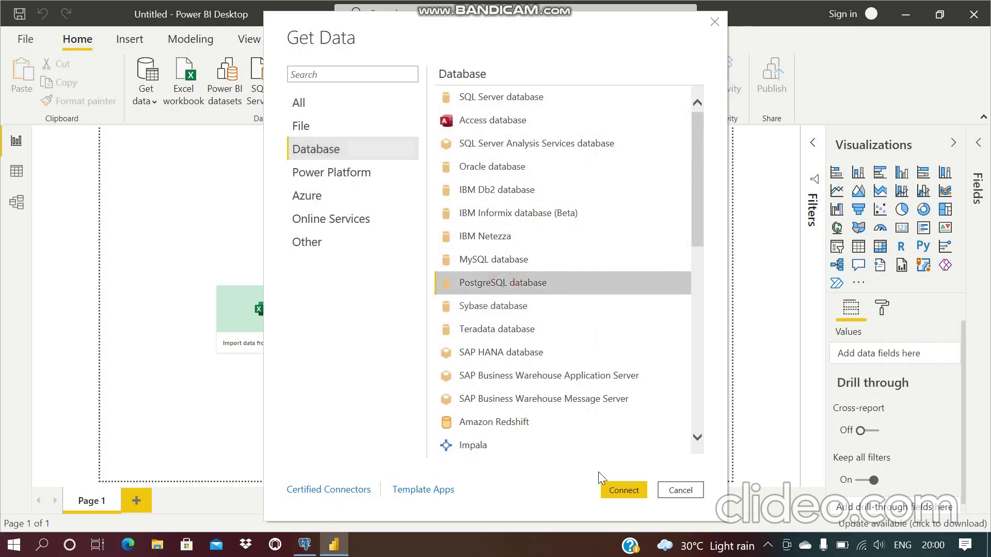
{"action": "left_click", "coordinate": [620, 490]}
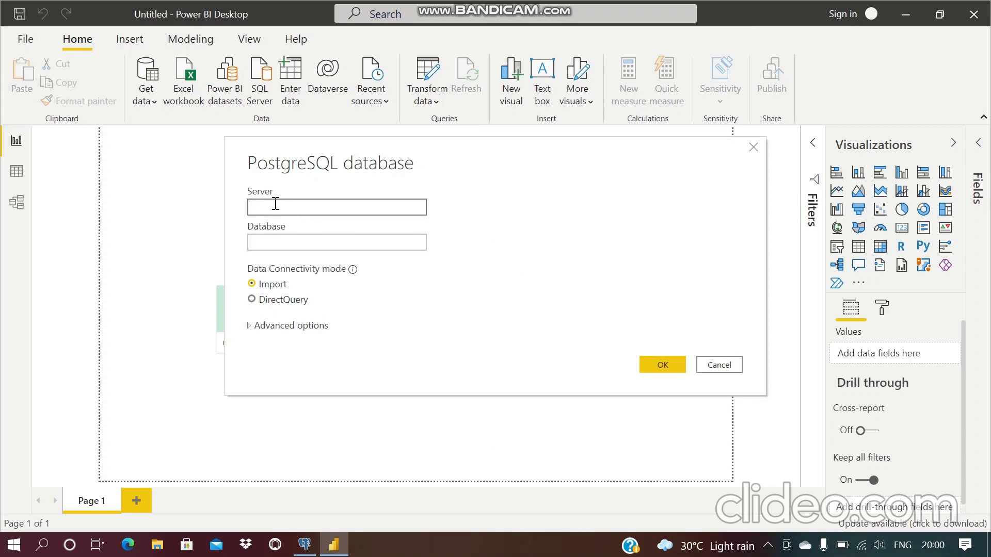
Step: Switch to pgAdmin and check the properties of the Servers group, closing them without changes
{"action": "left_click", "coordinate": [304, 545]}
{"action": "scroll", "coordinate": [155, 200], "scroll_direction": "up", "scroll_amount": 2}
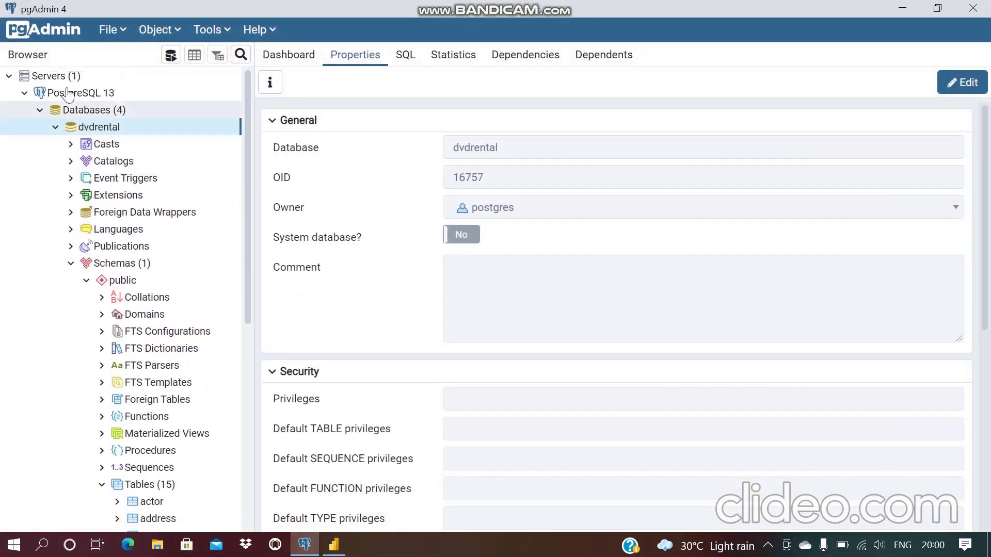
{"action": "left_click", "coordinate": [53, 78]}
{"action": "right_click", "coordinate": [53, 78]}
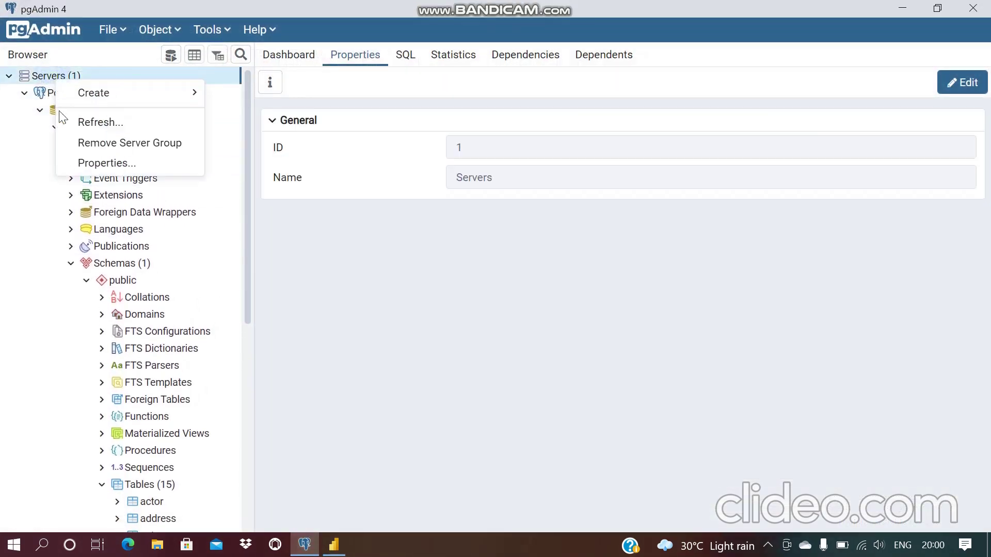
{"action": "left_click", "coordinate": [171, 162]}
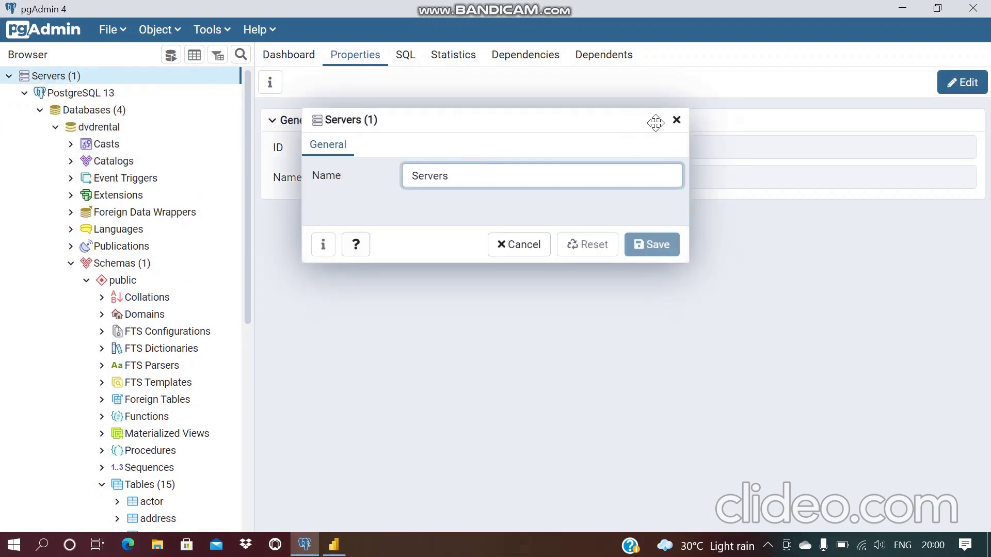
{"action": "left_click", "coordinate": [676, 121]}
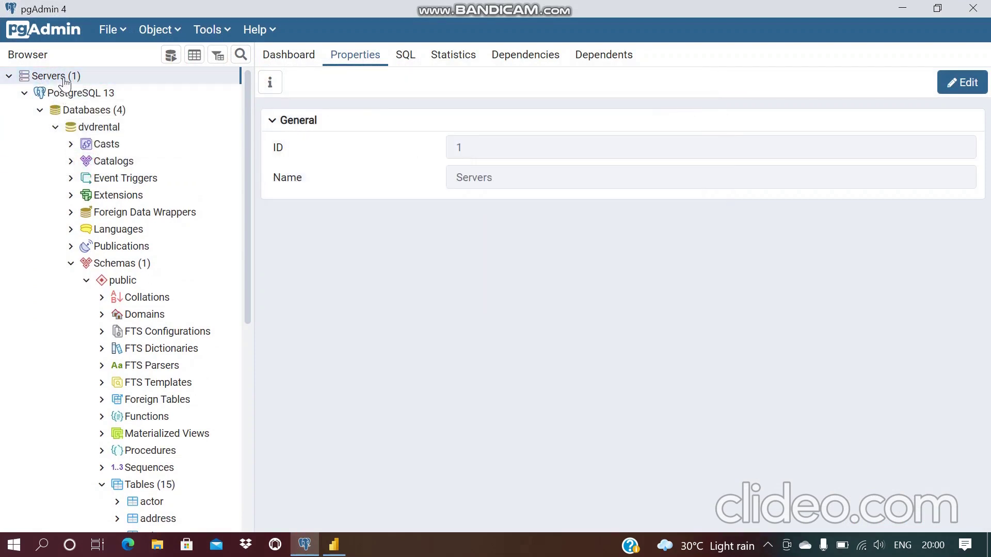
Step: Copy the host name from the connection properties of the PostgreSQL 13 server
{"action": "left_click", "coordinate": [83, 96]}
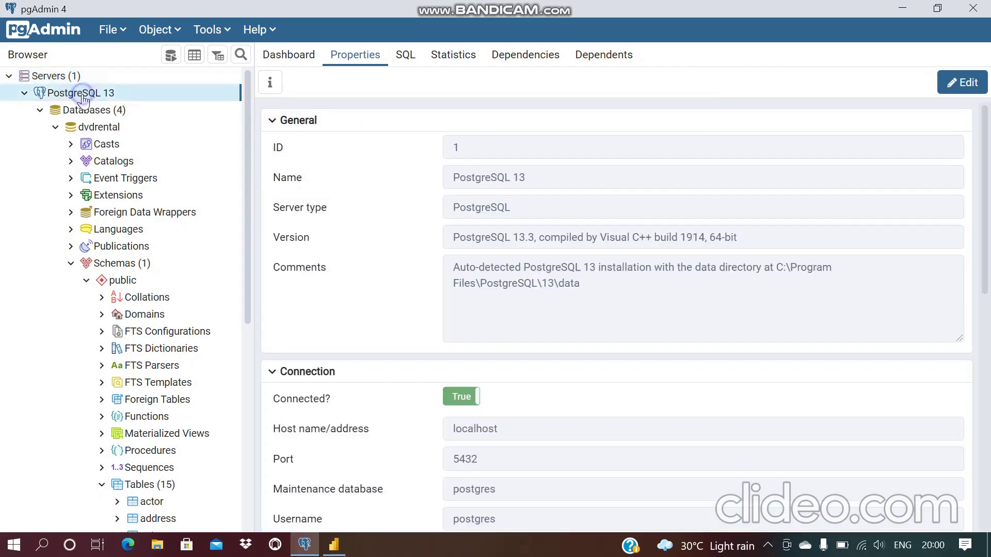
{"action": "right_click", "coordinate": [83, 96]}
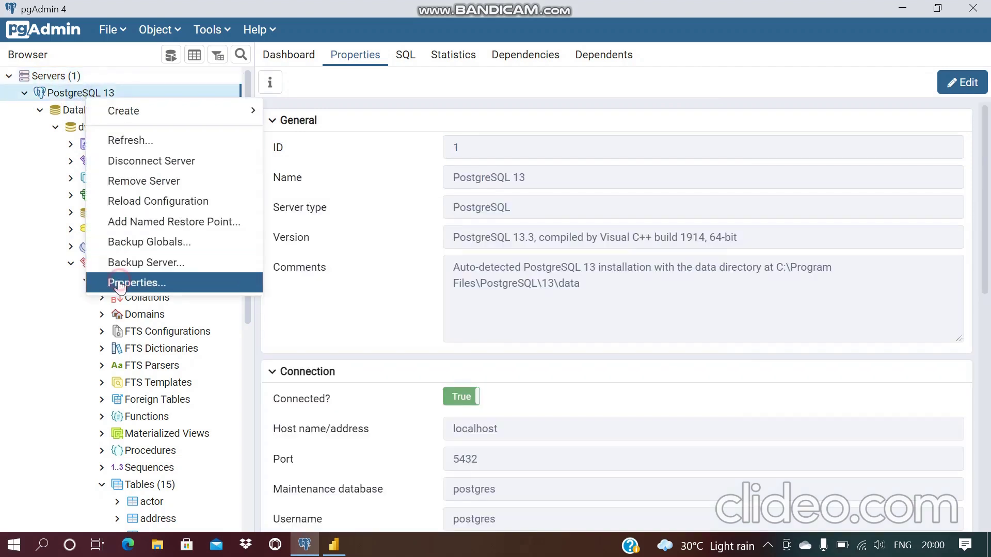
{"action": "left_click", "coordinate": [120, 283]}
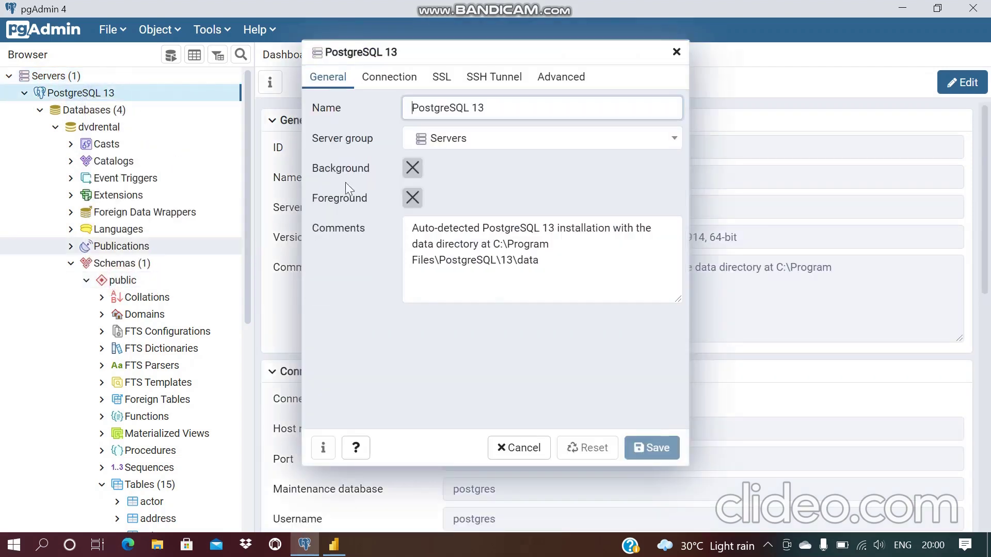
{"action": "left_click", "coordinate": [391, 79]}
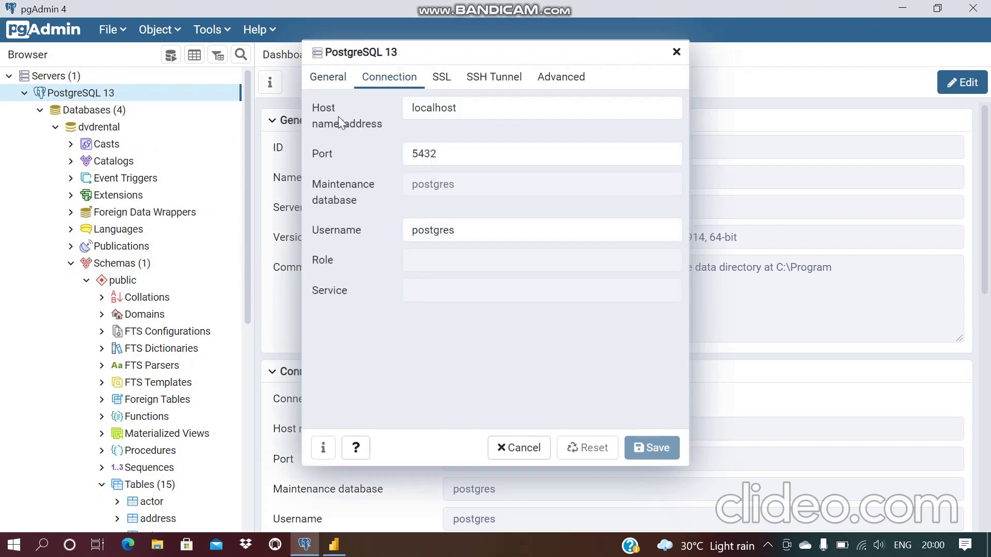
{"action": "double_click", "coordinate": [474, 109]}
{"action": "key", "text": "ctrl+c"}
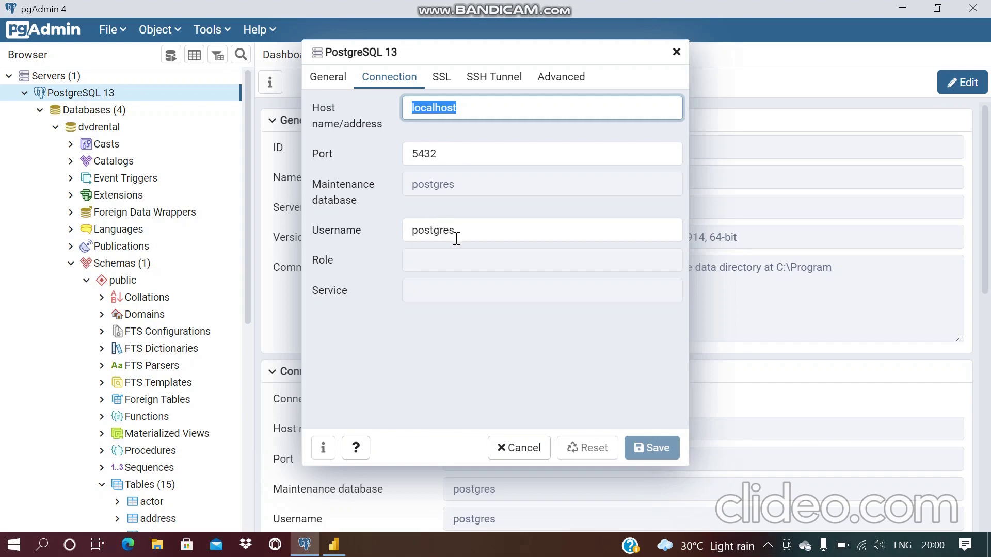
Step: Switch to Power BI Desktop and enter localhost:5432 as the server and dvdrental as the database
{"action": "key", "text": "alt+Tab"}
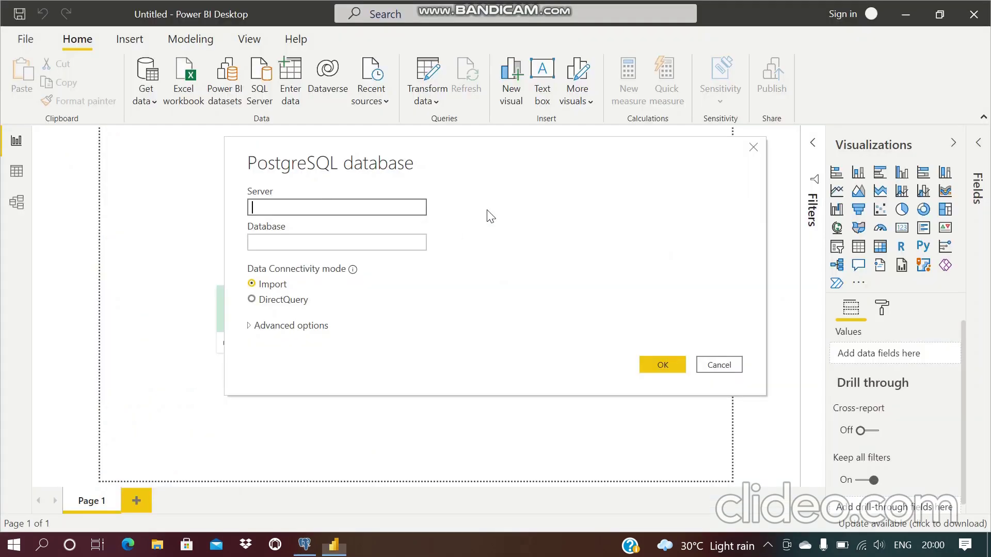
{"action": "key", "text": "ctrl+v"}
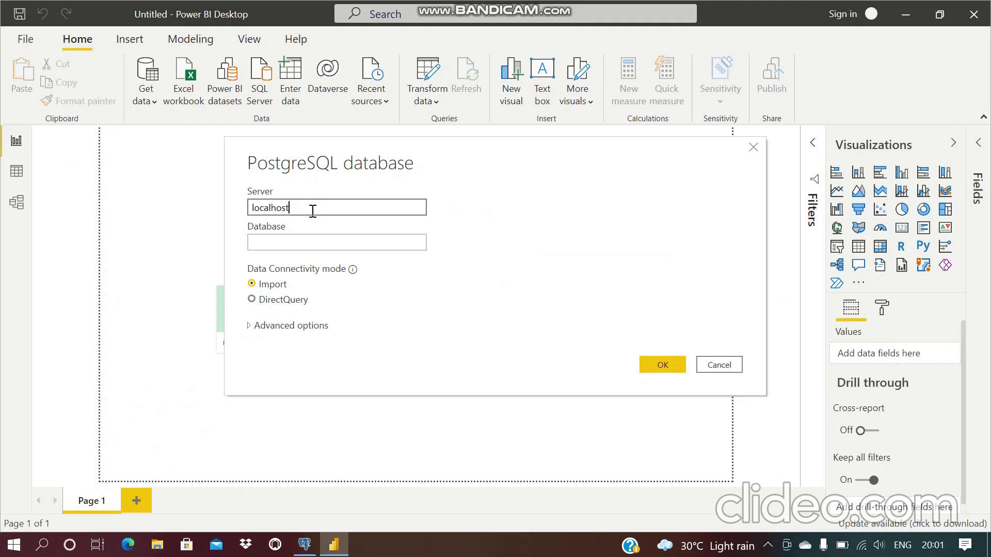
{"action": "type", "text": ":5432"}
{"action": "left_click", "coordinate": [275, 246]}
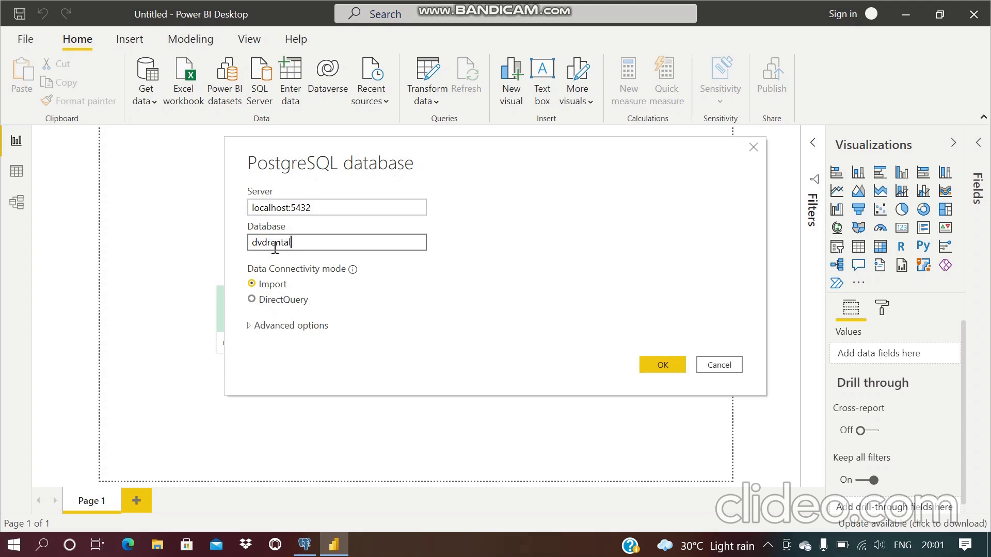
Step: Switch to pgAdmin, close the server properties and copy the database name from dvdrental's properties
{"action": "key", "text": "alt+Tab"}
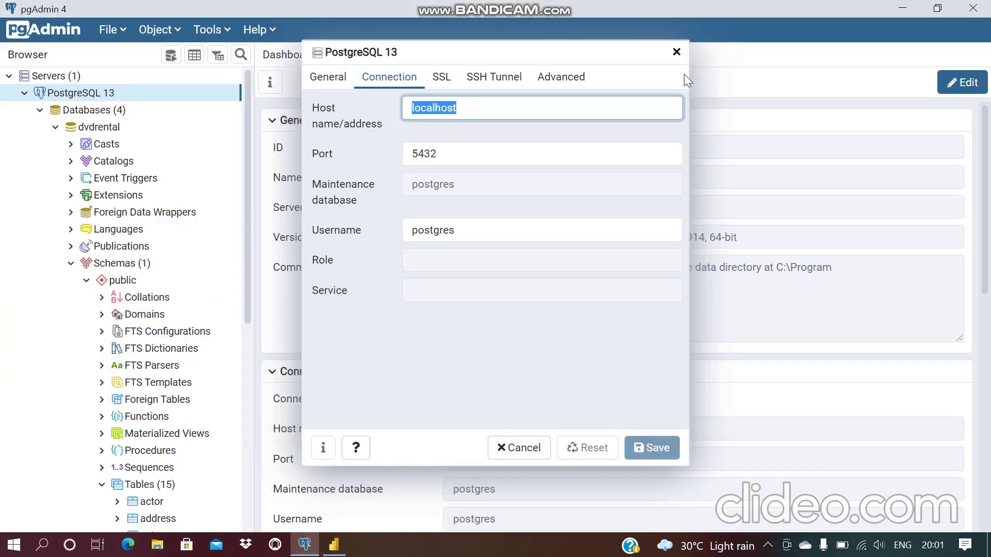
{"action": "left_click", "coordinate": [676, 52]}
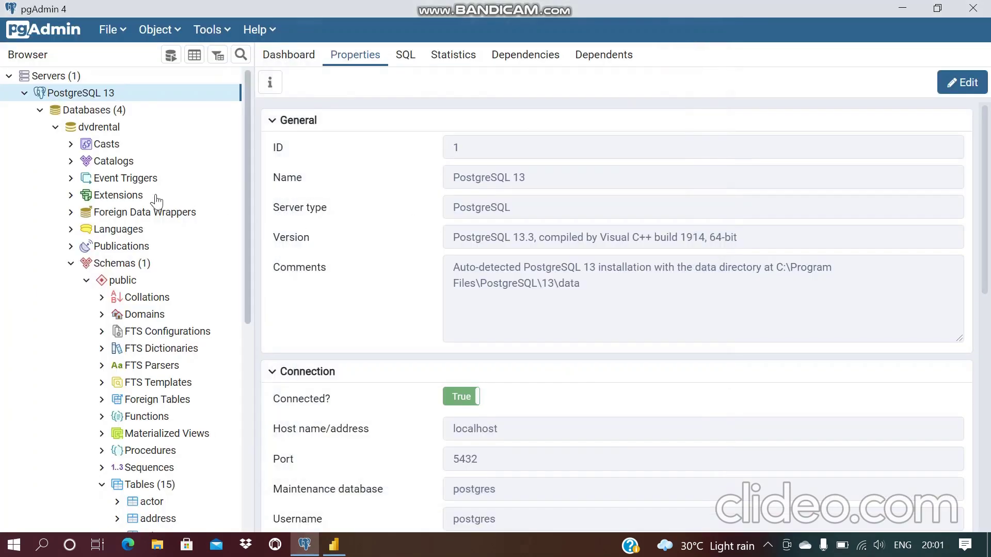
{"action": "right_click", "coordinate": [105, 129]}
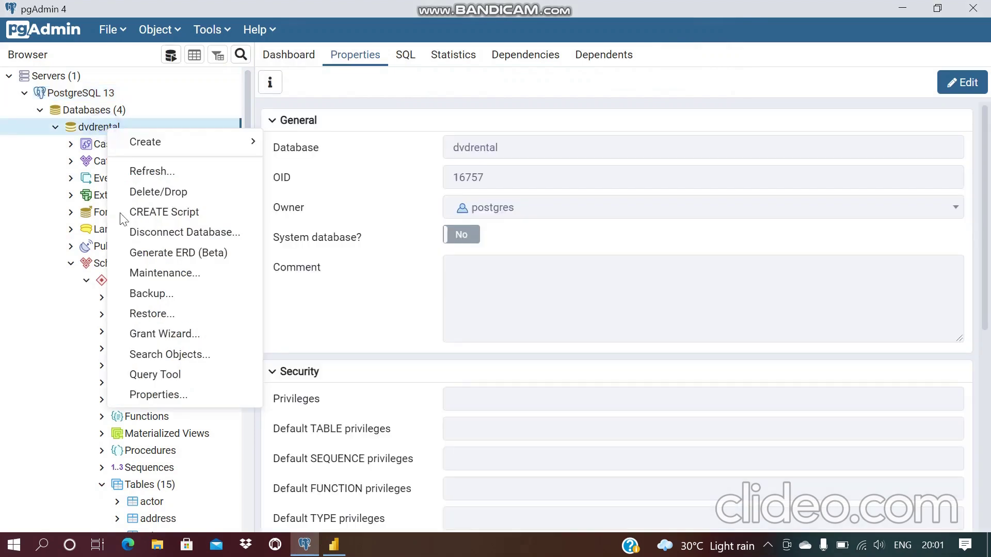
{"action": "left_click", "coordinate": [155, 398]}
{"action": "left_click_drag", "start_coordinate": [424, 104], "coordinate": [317, 104]}
{"action": "key", "text": "ctrl+c"}
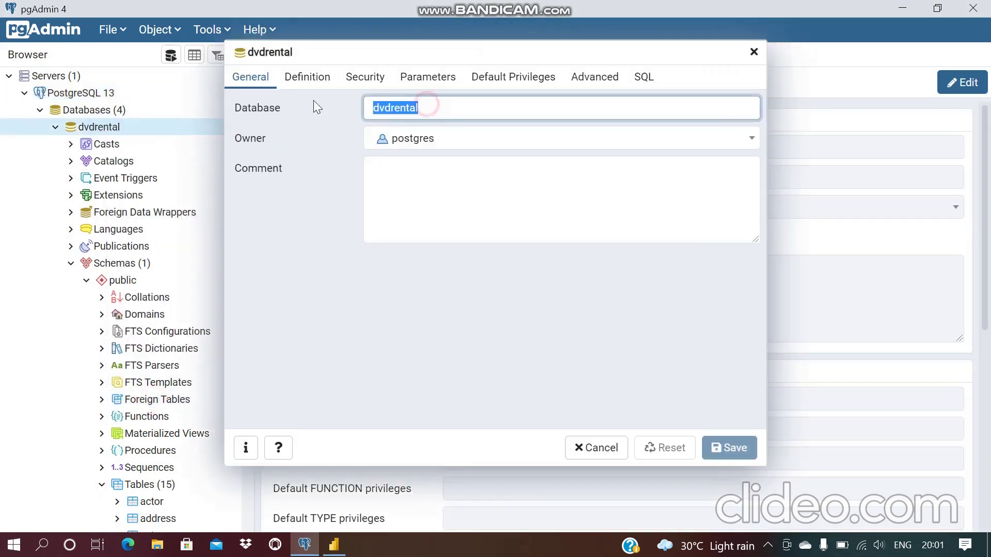
Step: Switch to Power BI Desktop, replace the database name with the copied dvdrental and connect in Import mode
{"action": "key", "text": "alt+Tab"}
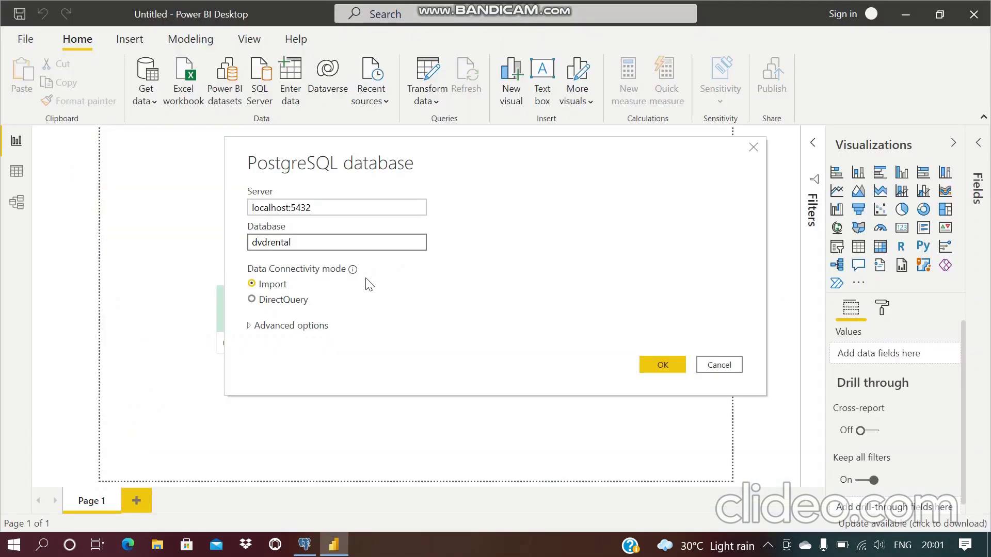
{"action": "double_click", "coordinate": [303, 242]}
{"action": "key", "text": "ctrl+v"}
{"action": "left_click", "coordinate": [652, 359]}
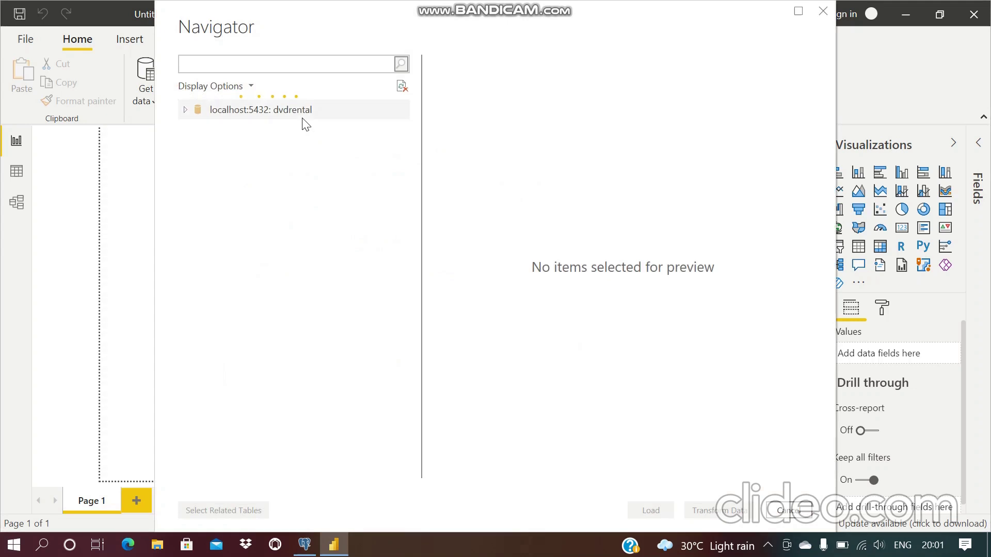
Step: Select all seven dvdrental views for loading, from public.actor_info through public.staff_list
{"action": "scroll", "coordinate": [402, 248], "scroll_direction": "down", "scroll_amount": 1}
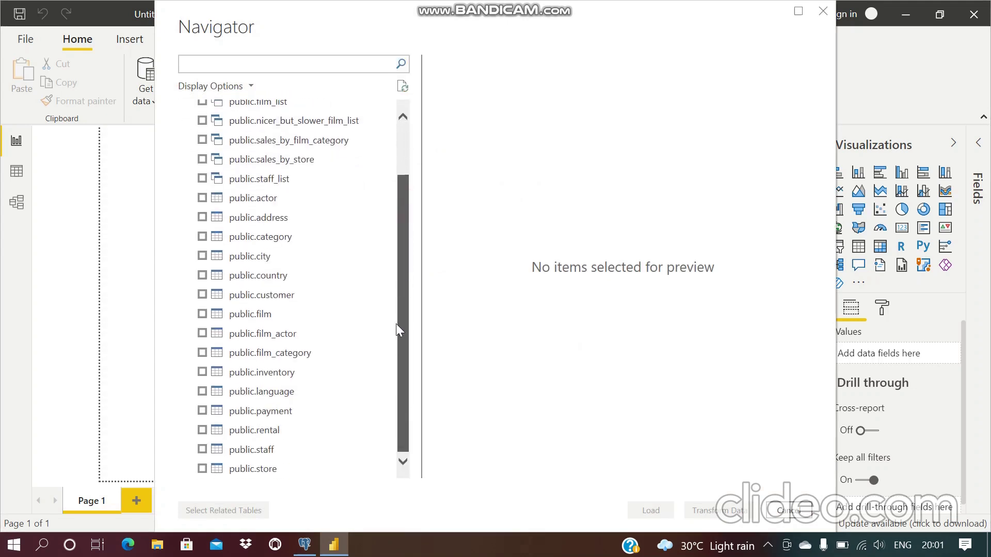
{"action": "left_click_drag", "start_coordinate": [398, 331], "coordinate": [420, 158]}
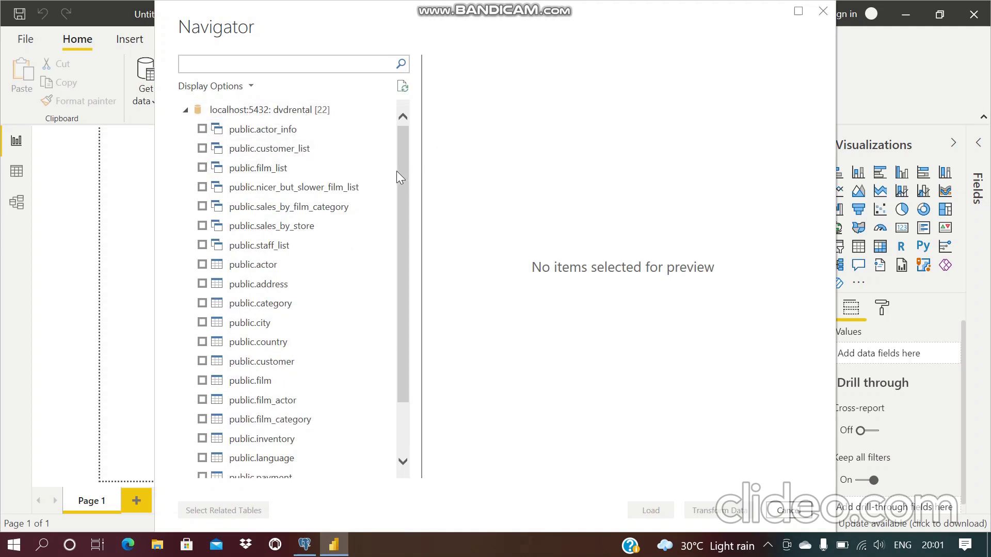
{"action": "left_click", "coordinate": [202, 129]}
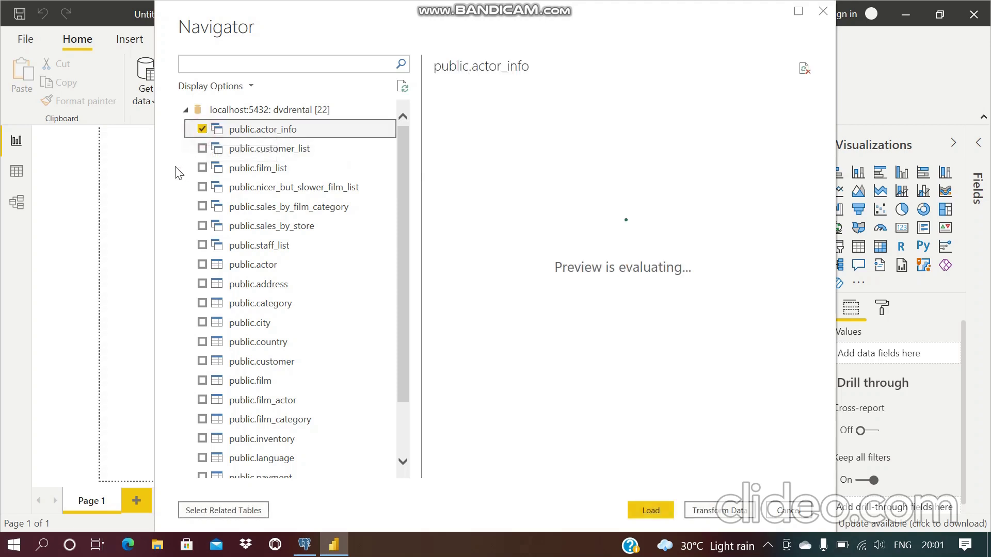
{"action": "left_click", "coordinate": [202, 148]}
{"action": "left_click", "coordinate": [202, 167]}
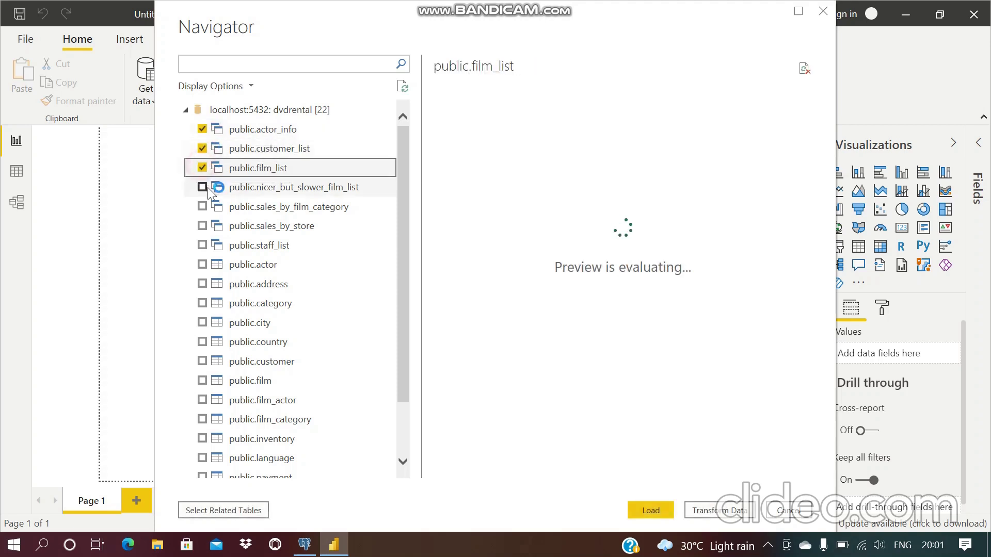
{"action": "left_click", "coordinate": [202, 187]}
{"action": "left_click", "coordinate": [202, 207]}
{"action": "left_click", "coordinate": [202, 225]}
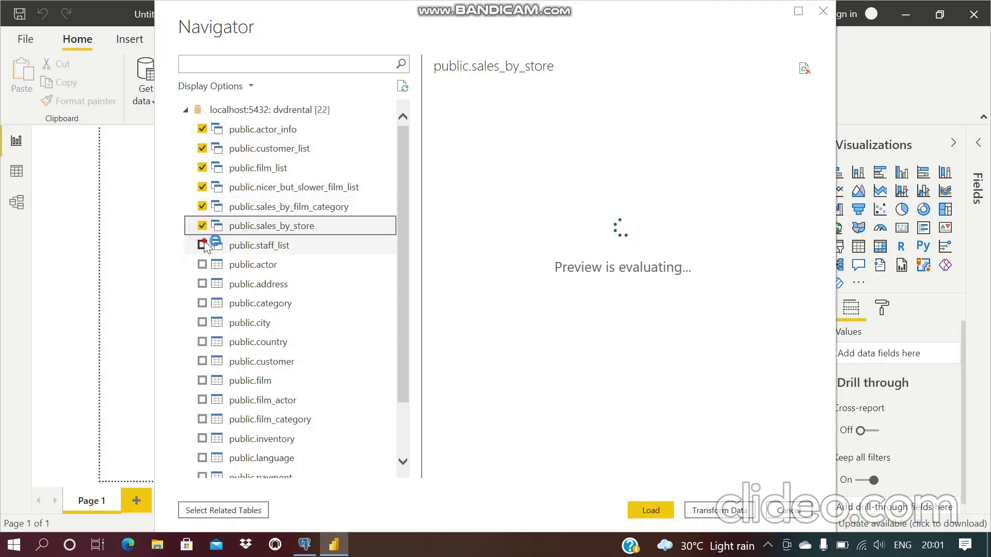
{"action": "left_click", "coordinate": [202, 245]}
Step: Add the tables from public.actor through public.film_category to the selection for loading
{"action": "left_click", "coordinate": [202, 265]}
{"action": "left_click", "coordinate": [202, 284]}
{"action": "left_click", "coordinate": [201, 303]}
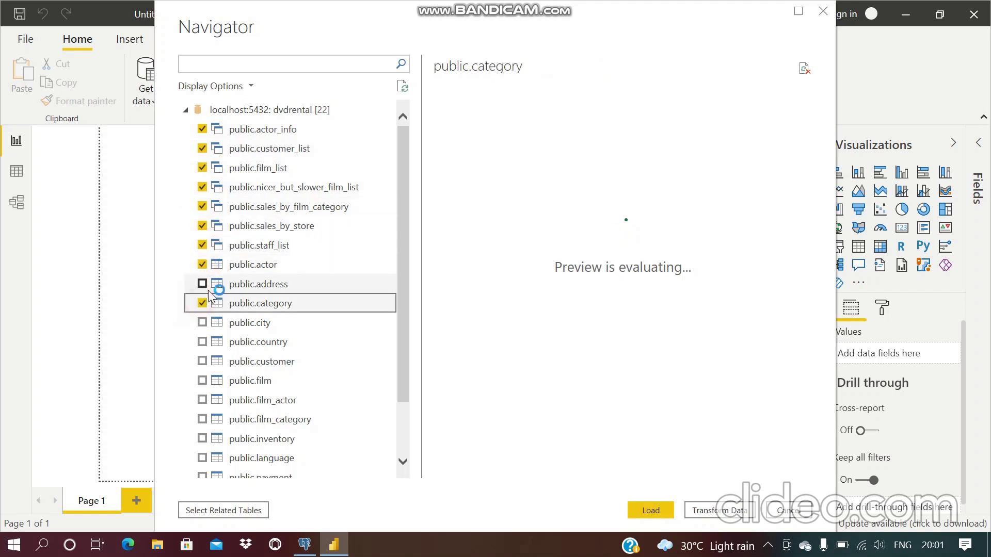
{"action": "left_click", "coordinate": [202, 284]}
{"action": "left_click", "coordinate": [201, 322]}
{"action": "left_click", "coordinate": [202, 342]}
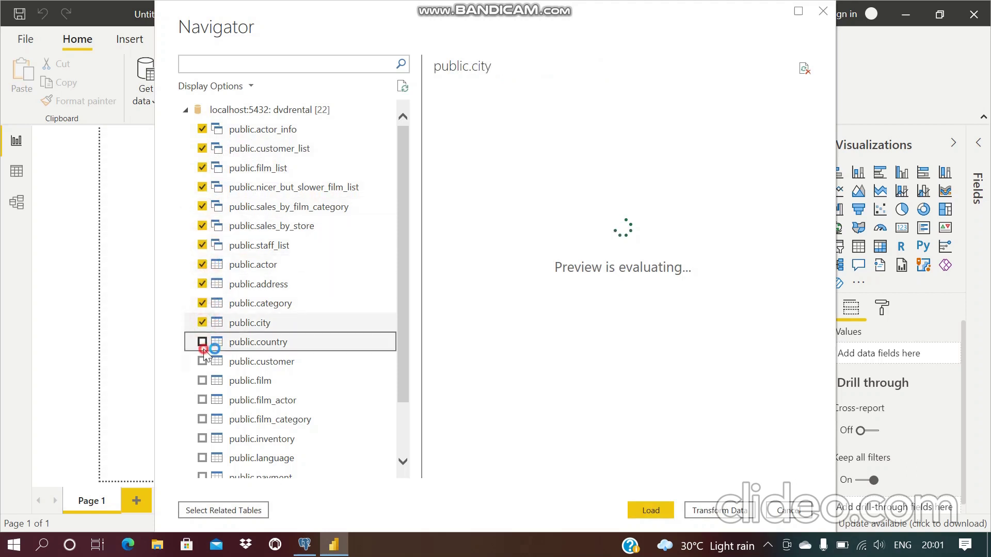
{"action": "left_click", "coordinate": [202, 361]}
{"action": "left_click", "coordinate": [201, 381]}
{"action": "left_click", "coordinate": [202, 400]}
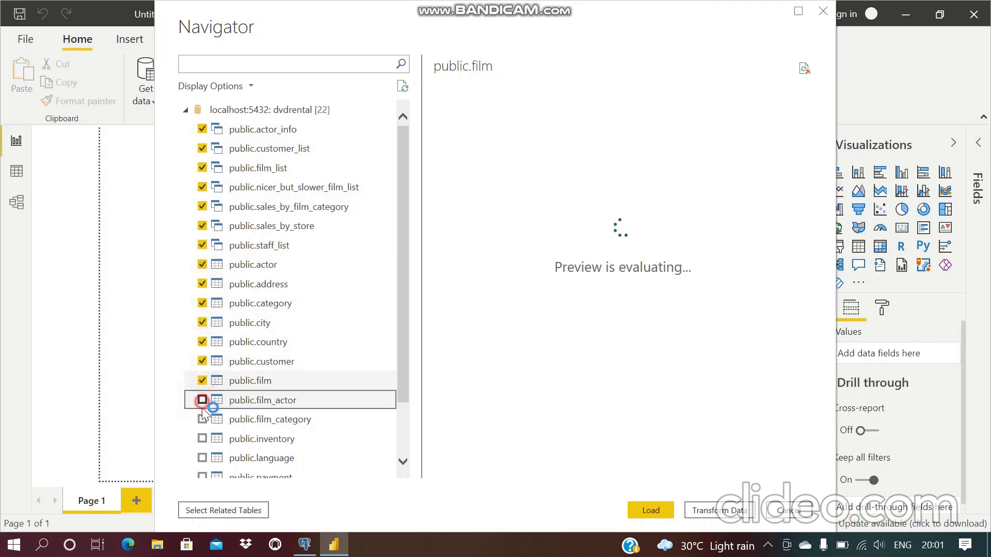
{"action": "left_click", "coordinate": [202, 420]}
Step: Add the remaining tables from public.inventory through public.store to the selection and load all selected data
{"action": "left_click", "coordinate": [209, 438]}
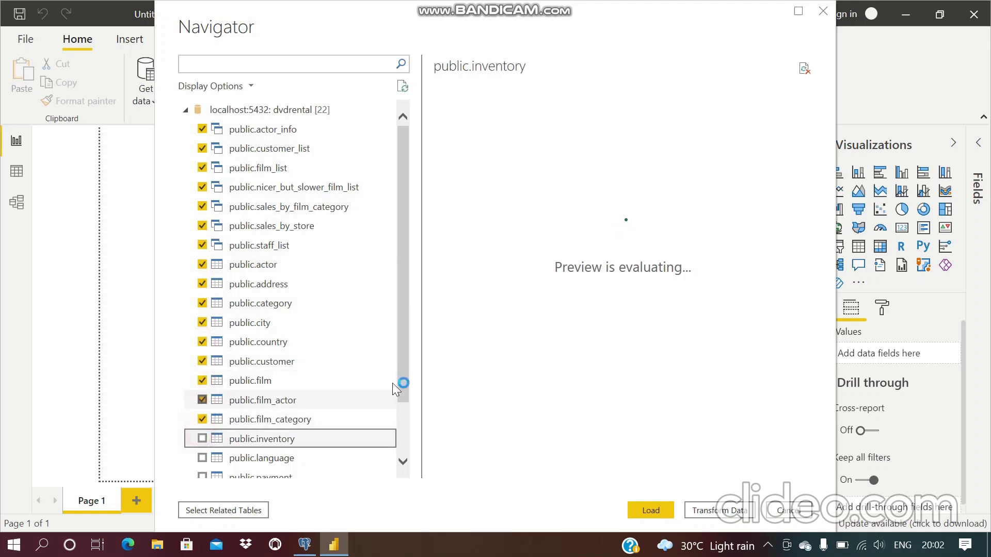
{"action": "left_click_drag", "start_coordinate": [398, 380], "coordinate": [399, 432]}
{"action": "left_click", "coordinate": [201, 373]}
{"action": "left_click", "coordinate": [202, 392]}
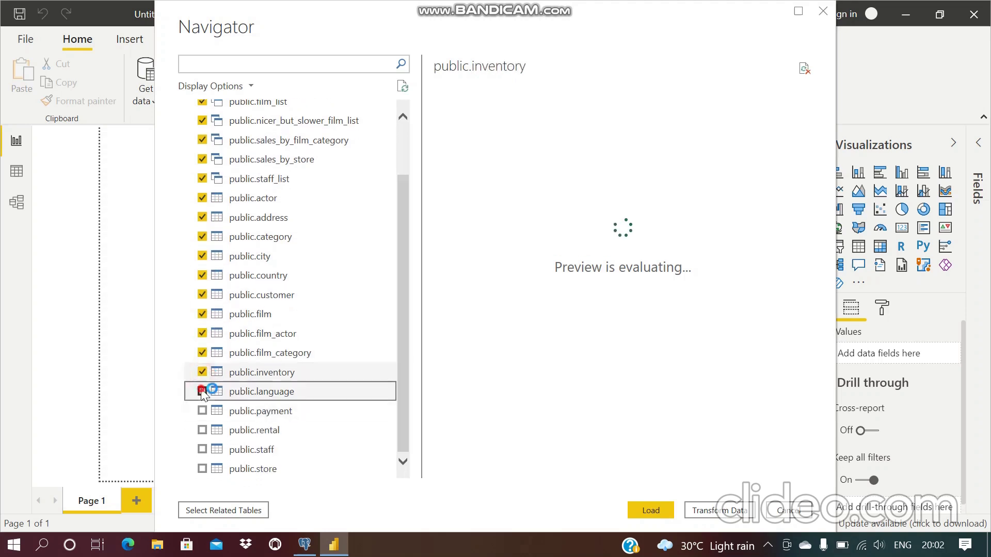
{"action": "left_click", "coordinate": [206, 411]}
{"action": "left_click", "coordinate": [201, 430]}
{"action": "left_click", "coordinate": [202, 449]}
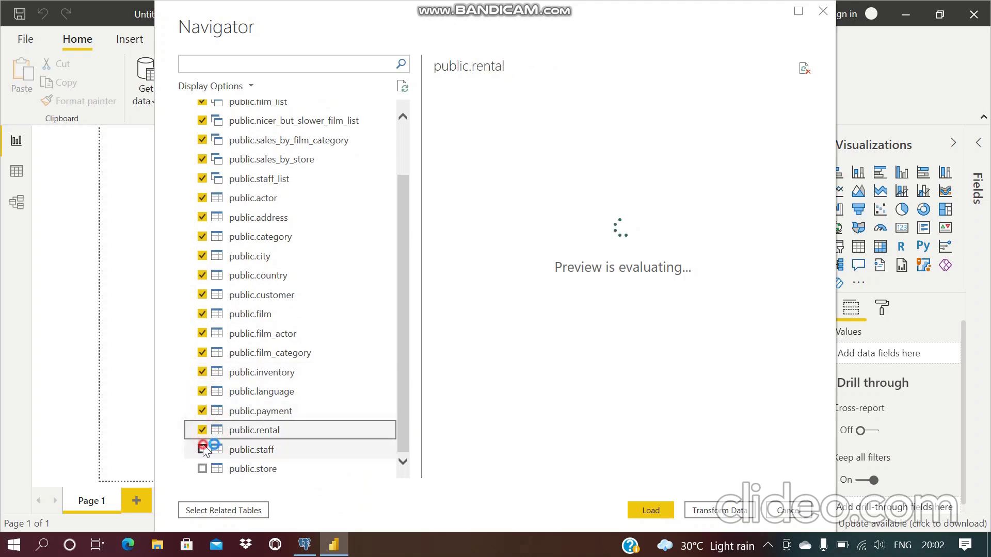
{"action": "left_click", "coordinate": [202, 468]}
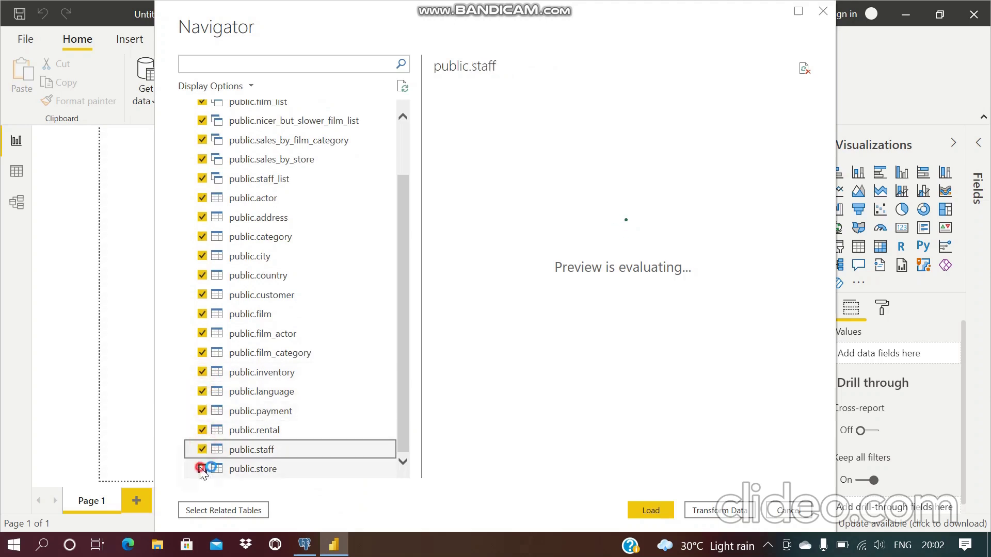
{"action": "left_click", "coordinate": [658, 512]}
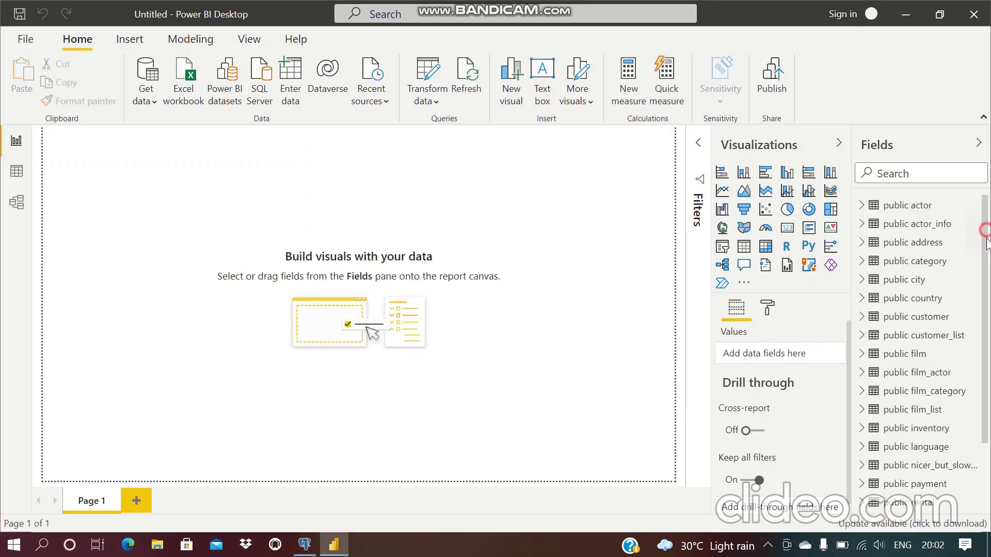
Step: Examine the rows of the imported tables between public actor and public film_actor in Data view, and return to Report view
{"action": "left_click_drag", "start_coordinate": [987, 241], "coordinate": [985, 204]}
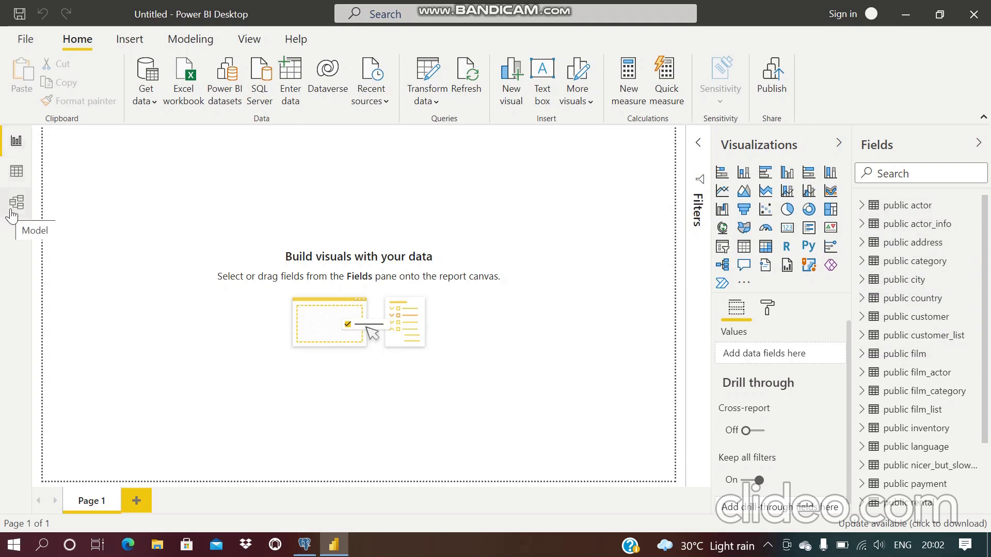
{"action": "left_click", "coordinate": [17, 173]}
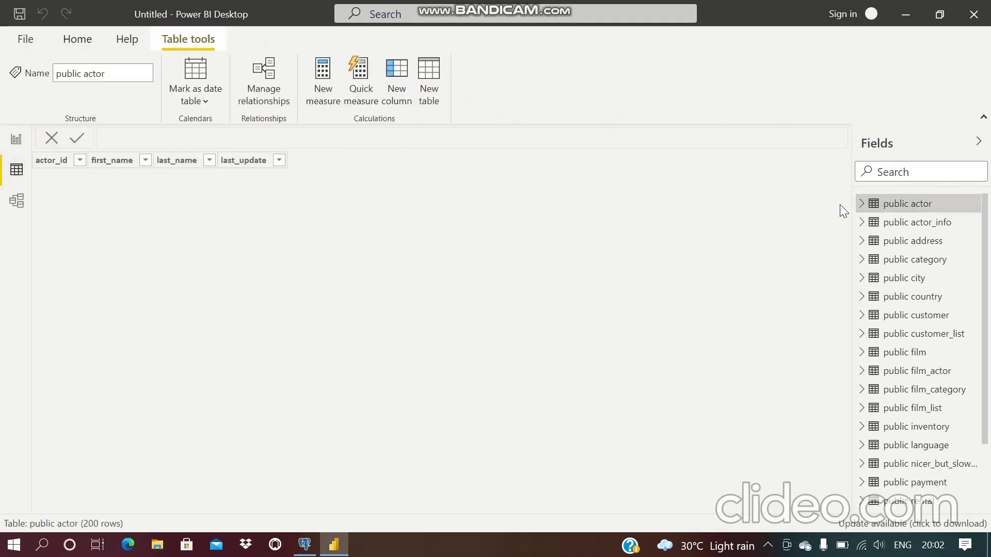
{"action": "left_click", "coordinate": [870, 206]}
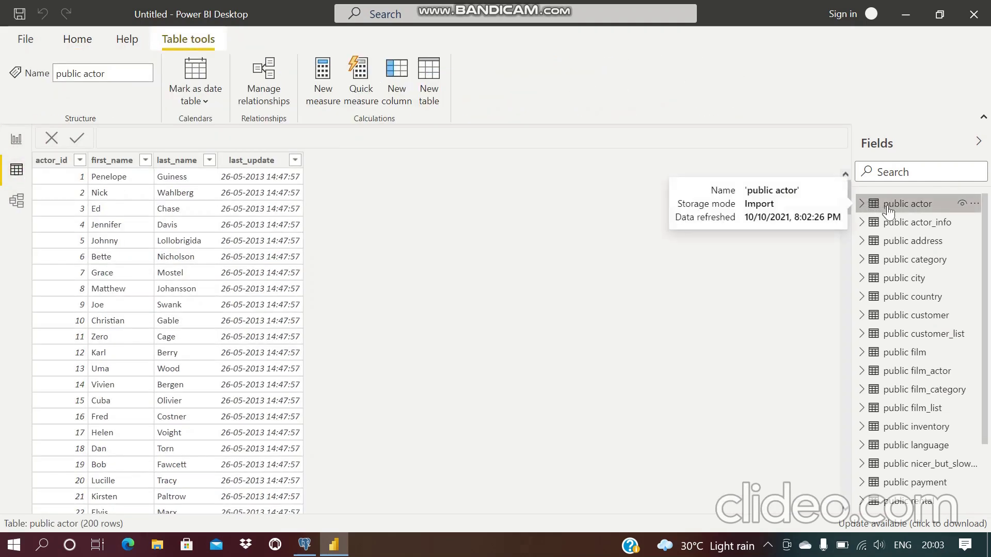
{"action": "left_click", "coordinate": [898, 222]}
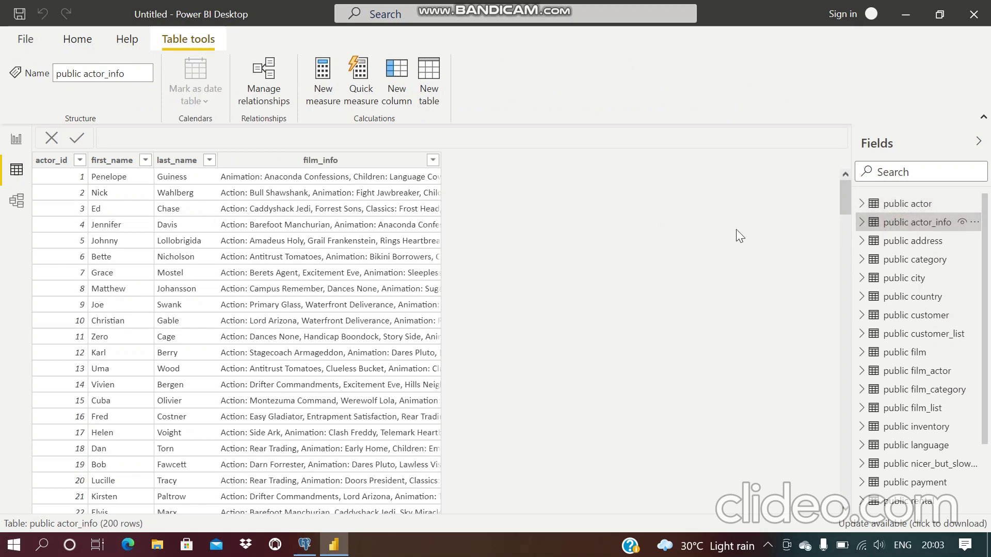
{"action": "left_click", "coordinate": [909, 241]}
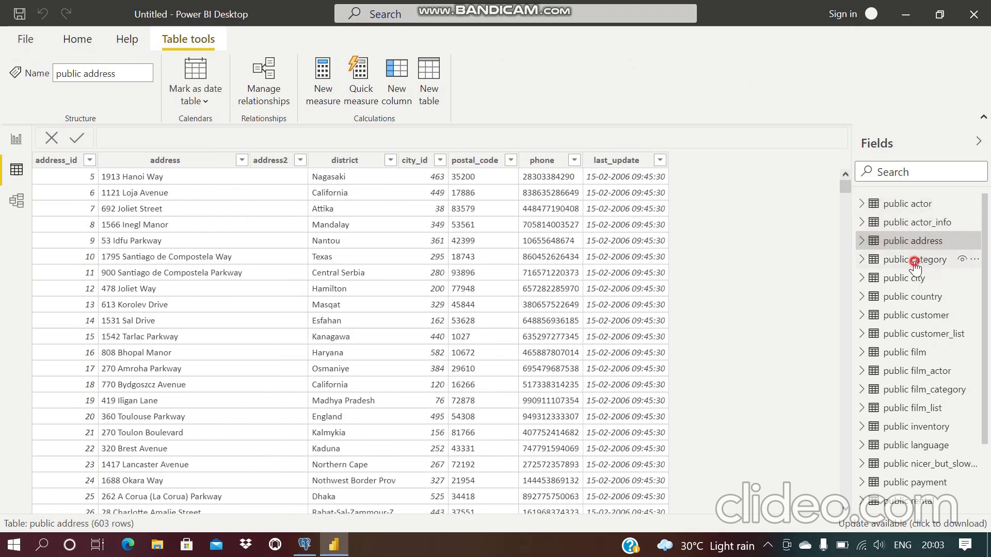
{"action": "left_click", "coordinate": [914, 263]}
{"action": "left_click", "coordinate": [903, 278]}
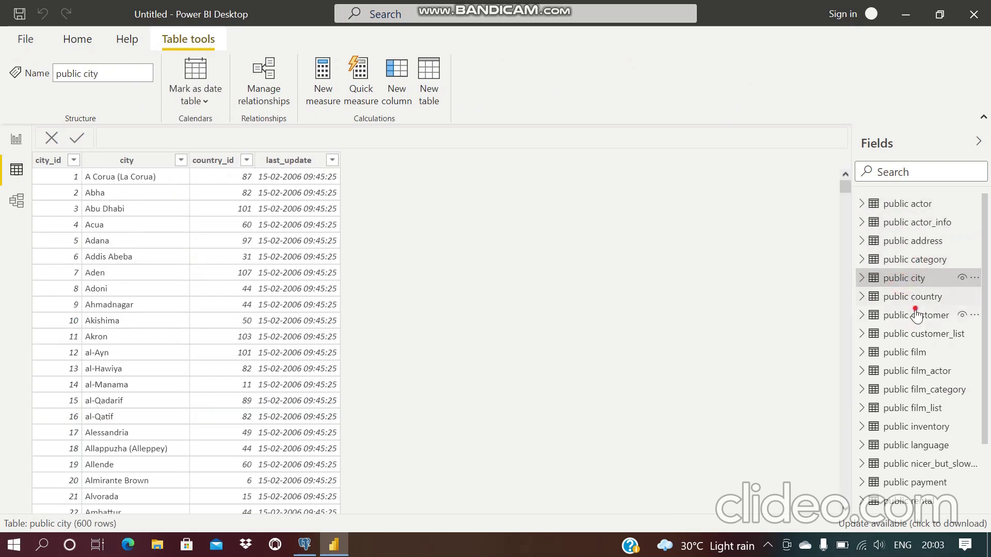
{"action": "left_click", "coordinate": [916, 315]}
{"action": "left_click", "coordinate": [922, 334]}
{"action": "left_click", "coordinate": [920, 352]}
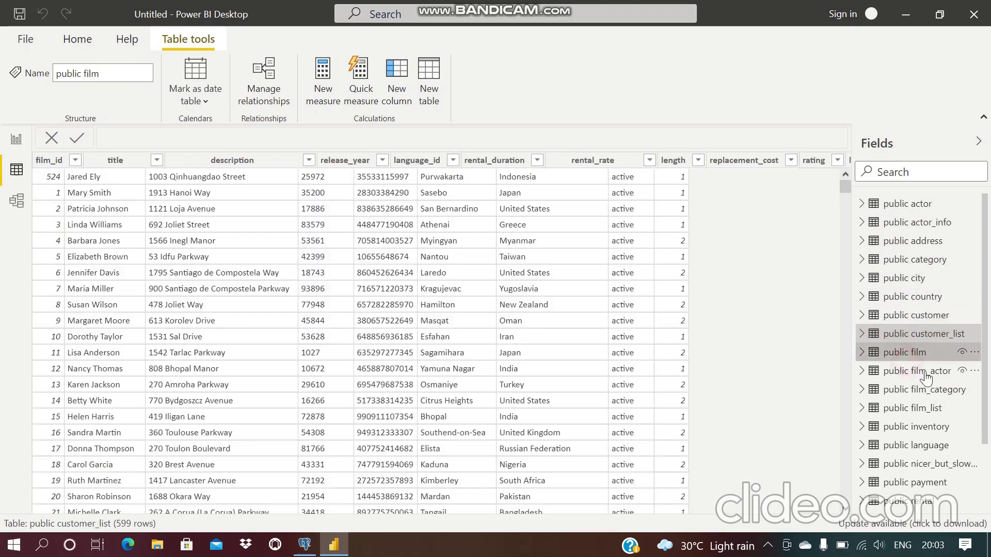
{"action": "left_click", "coordinate": [924, 374]}
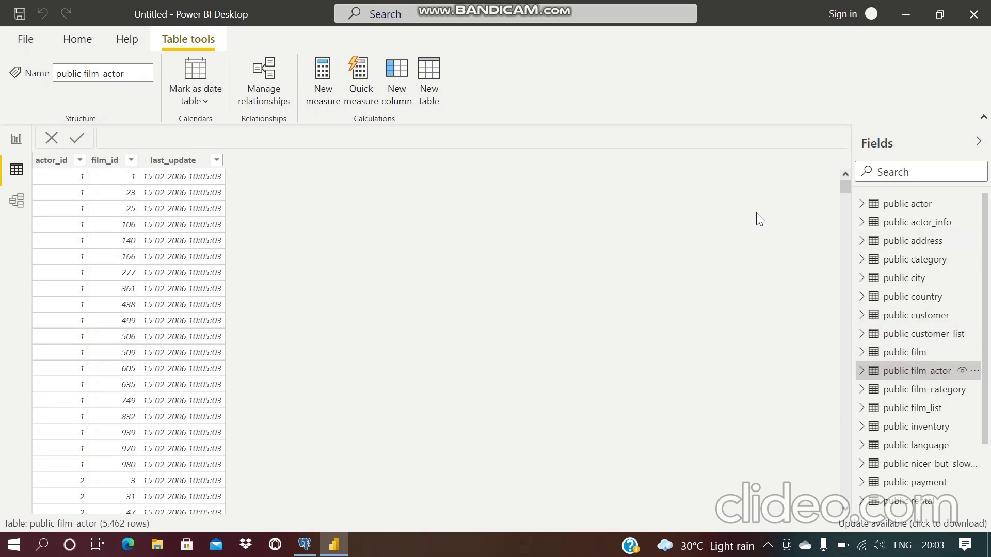
{"action": "left_click", "coordinate": [16, 141]}
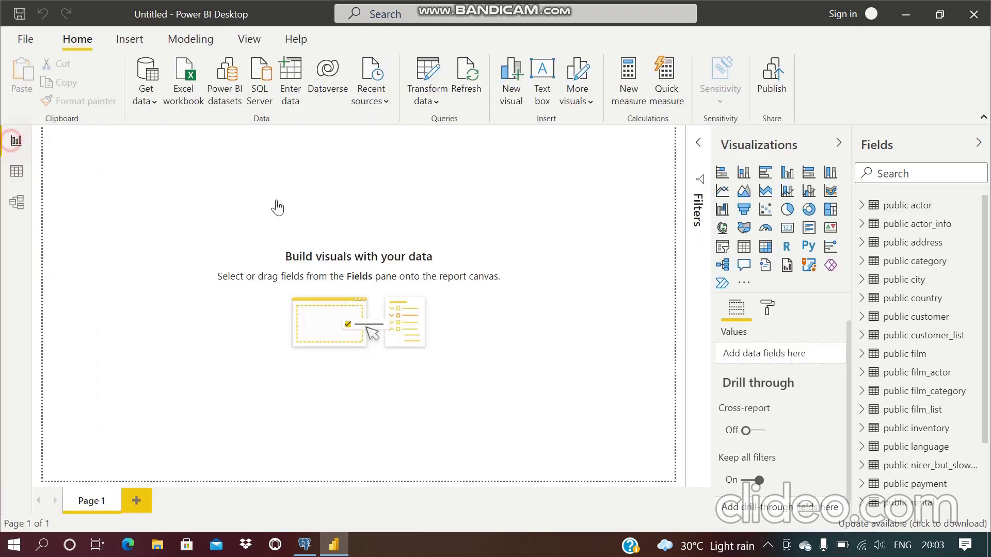